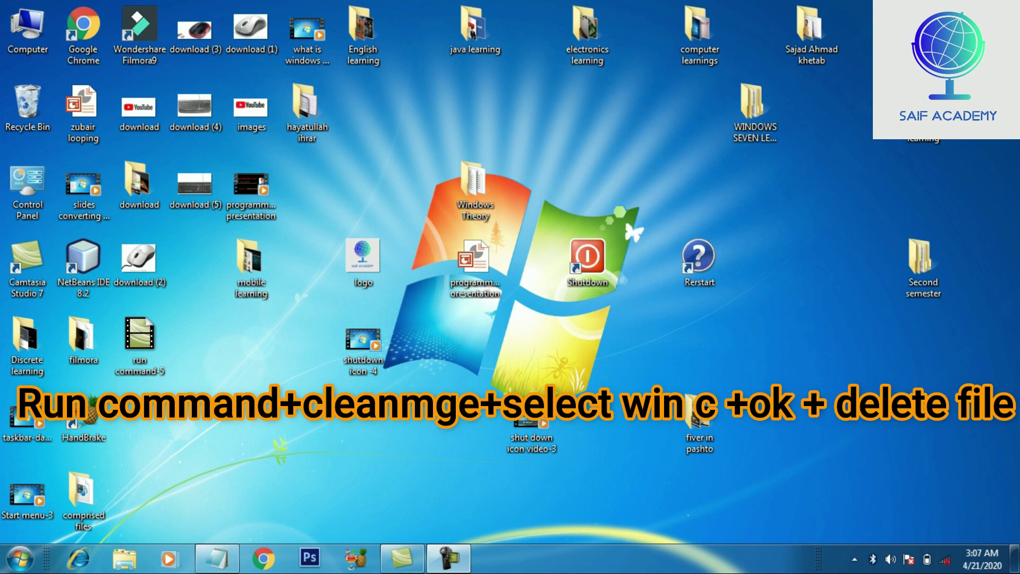
# Run cleanmgr and keep drive C: to open its Disk Cleanup file list
pyautogui.press('super+r')
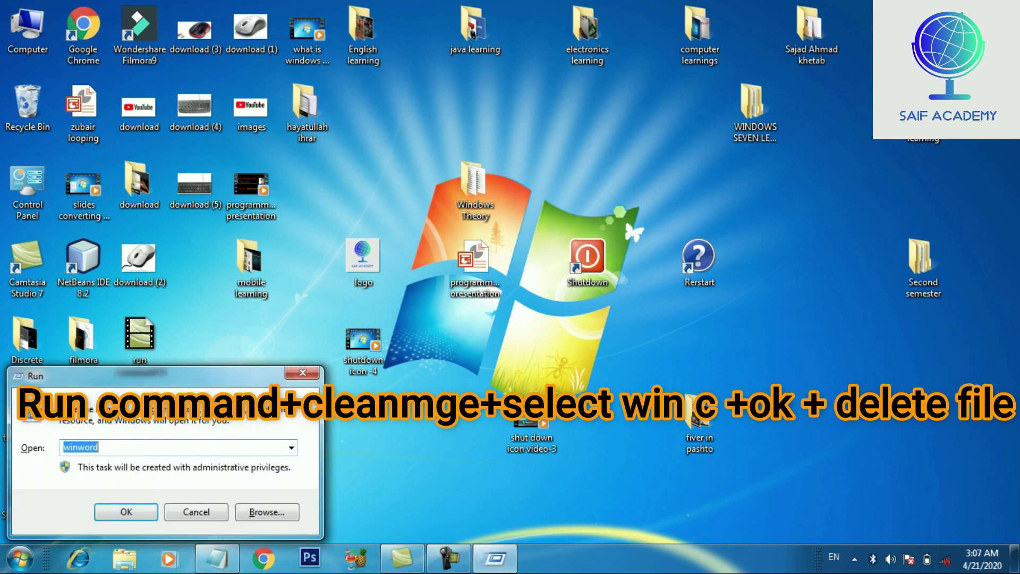
pyautogui.press('BackSpace')
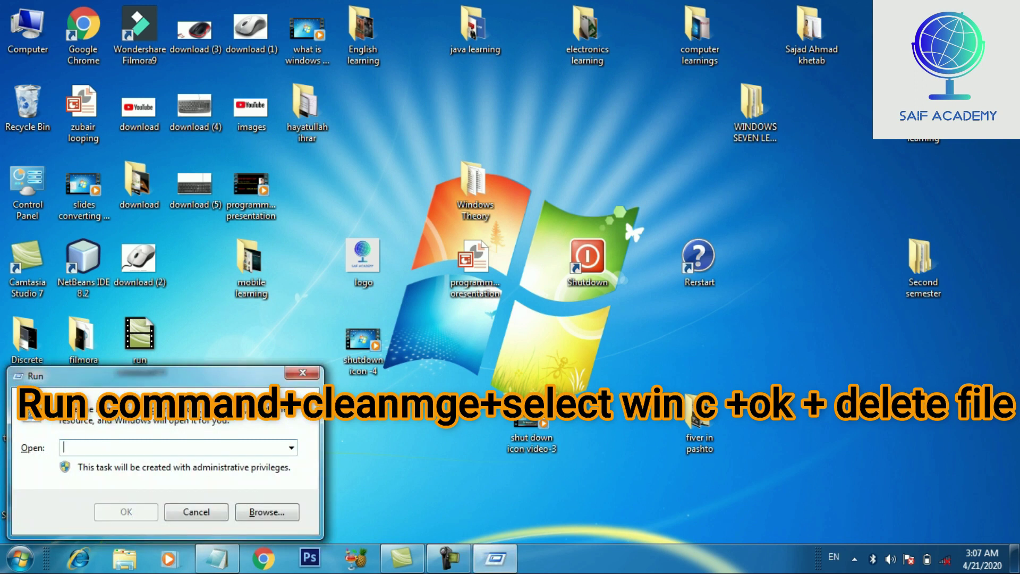
pyautogui.write('clea')
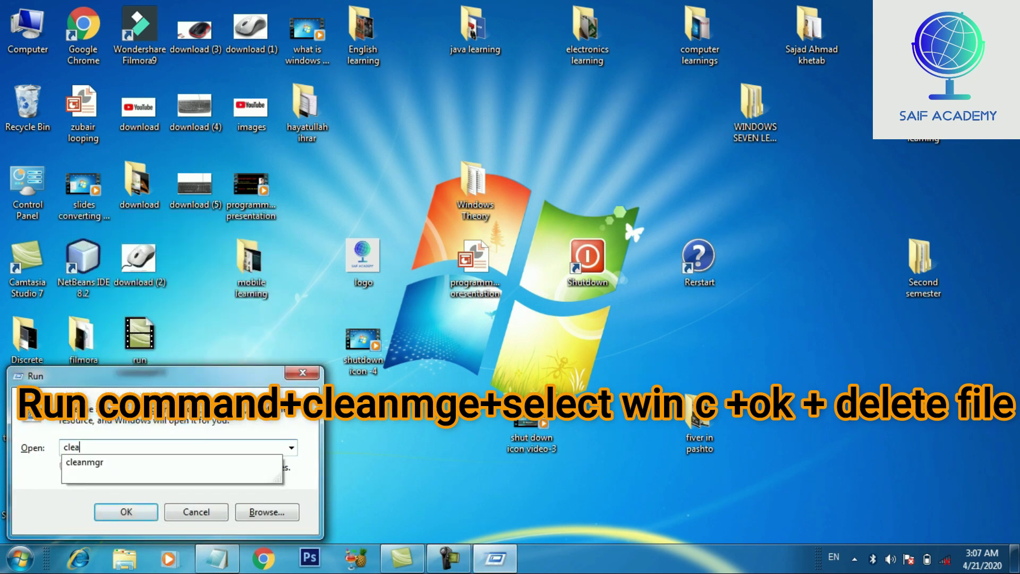
pyautogui.write('nmgr')
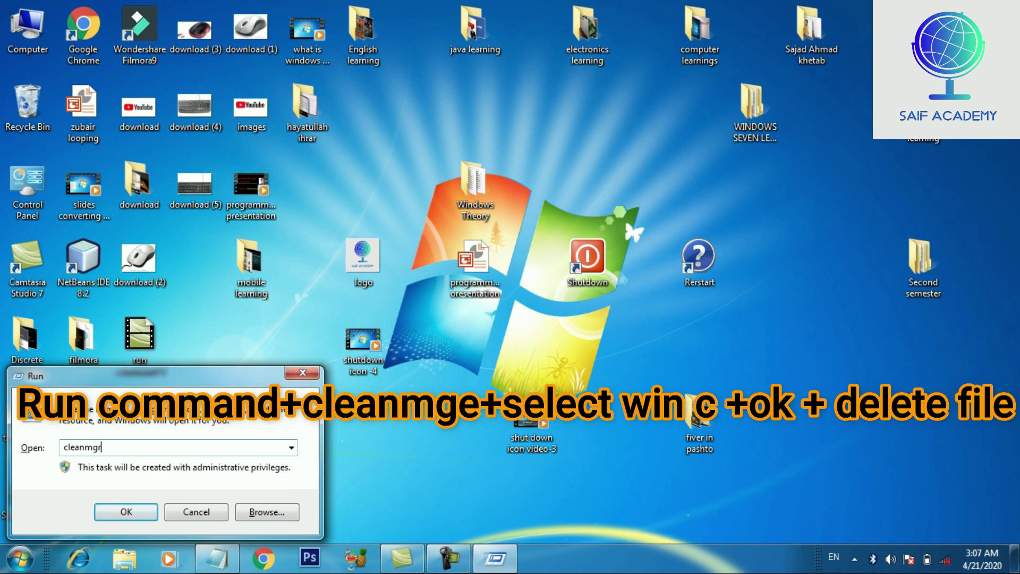
pyautogui.press('Return')
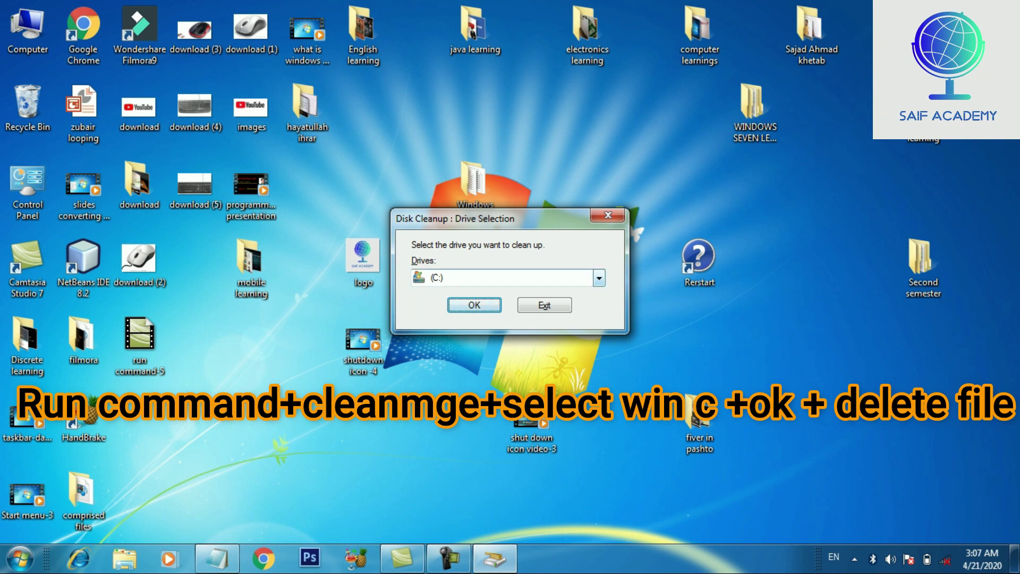
pyautogui.click(599, 277)
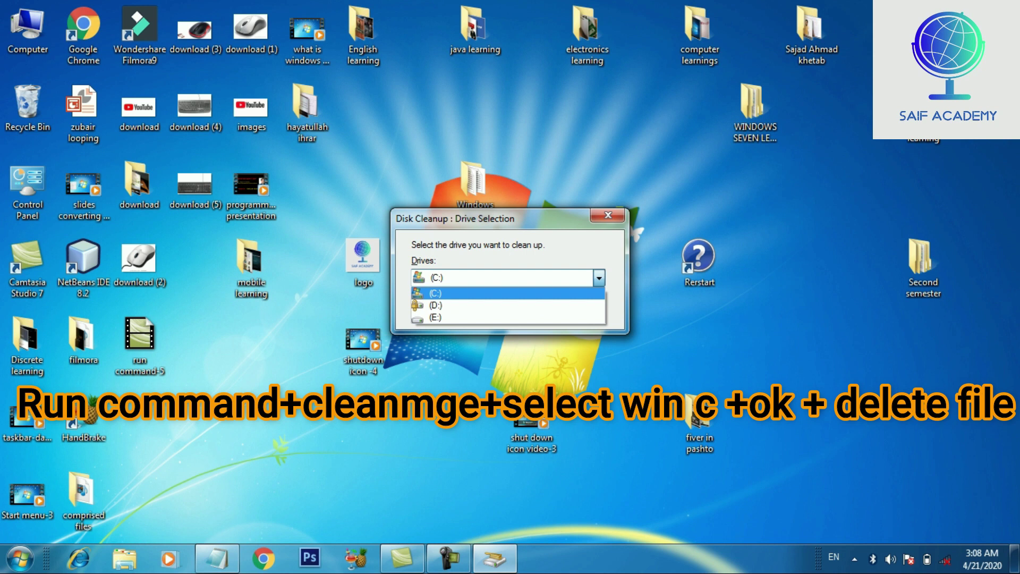
pyautogui.press('Return')
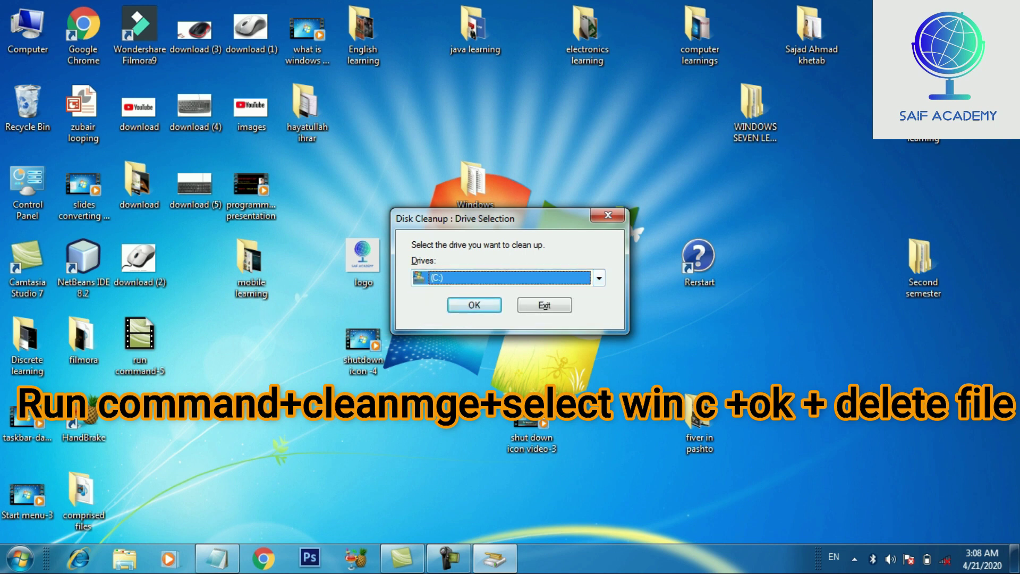
pyautogui.press('Return')
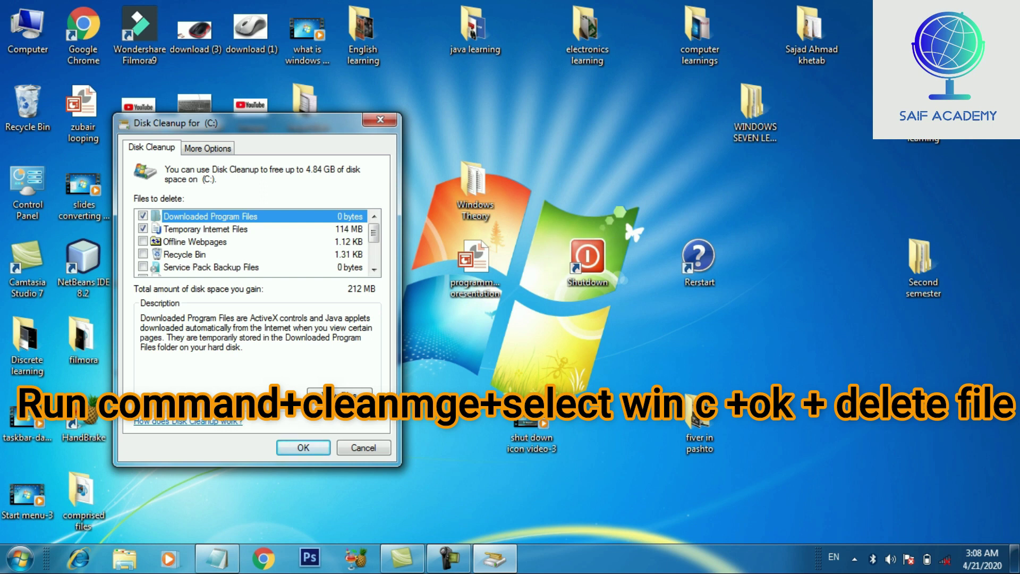
# Refresh the desktop and confirm Disk Cleanup's deletion of the checked files on C:
pyautogui.rightClick(750, 94)
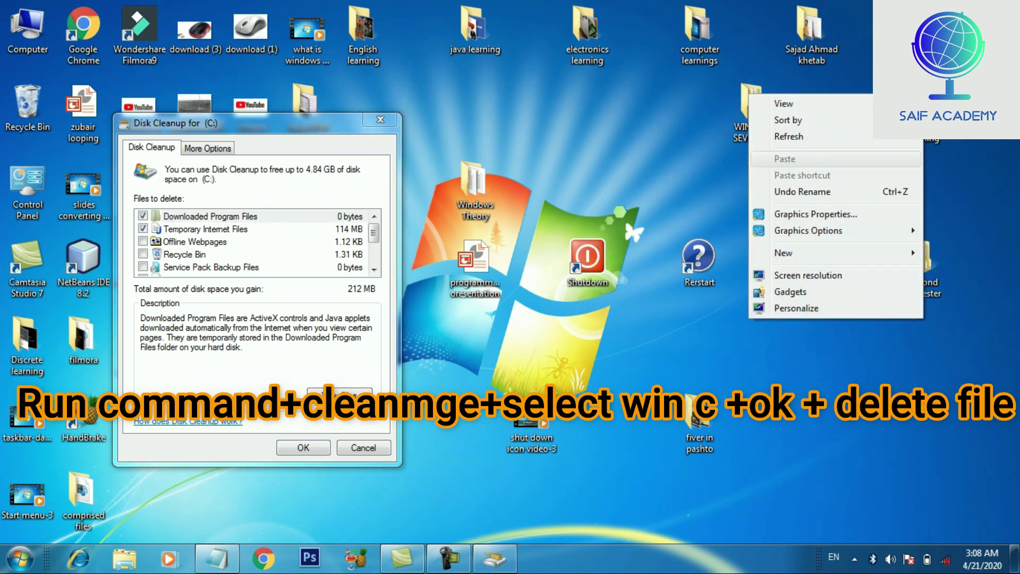
pyautogui.click(789, 136)
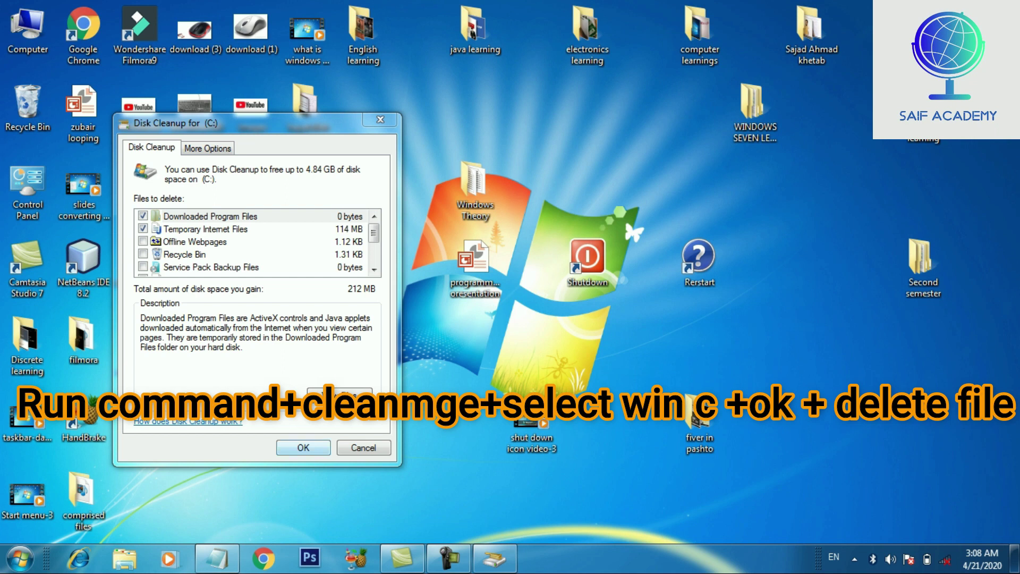
pyautogui.press('Return')
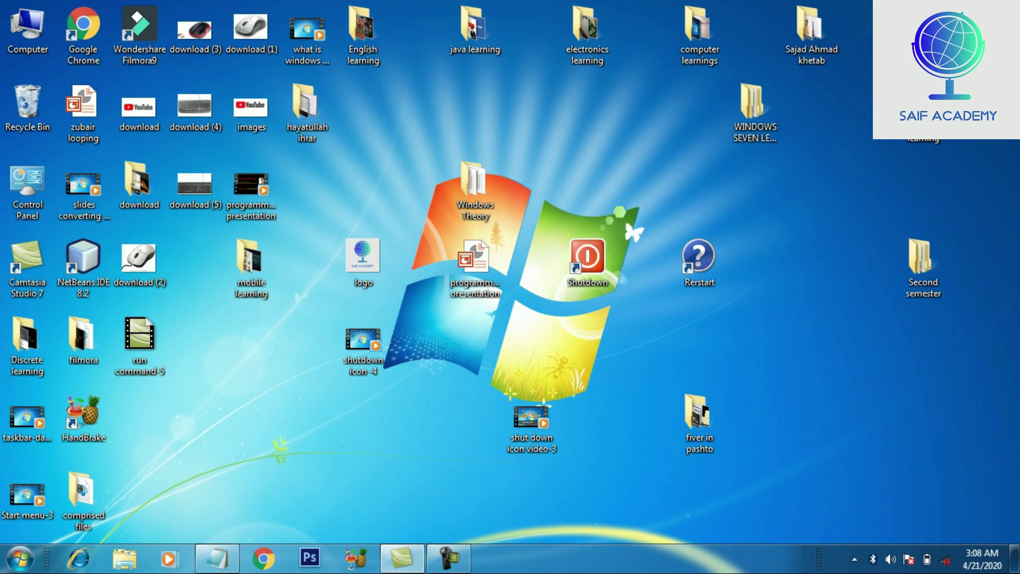
# Refresh the desktop, then enter the tree command in the Run box
pyautogui.rightClick(197, 182)
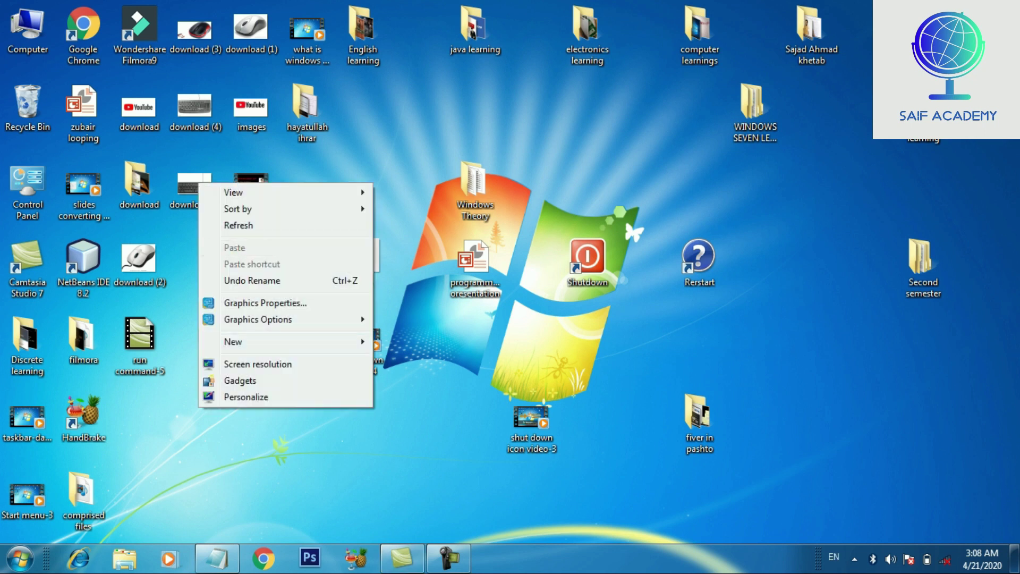
pyautogui.click(234, 226)
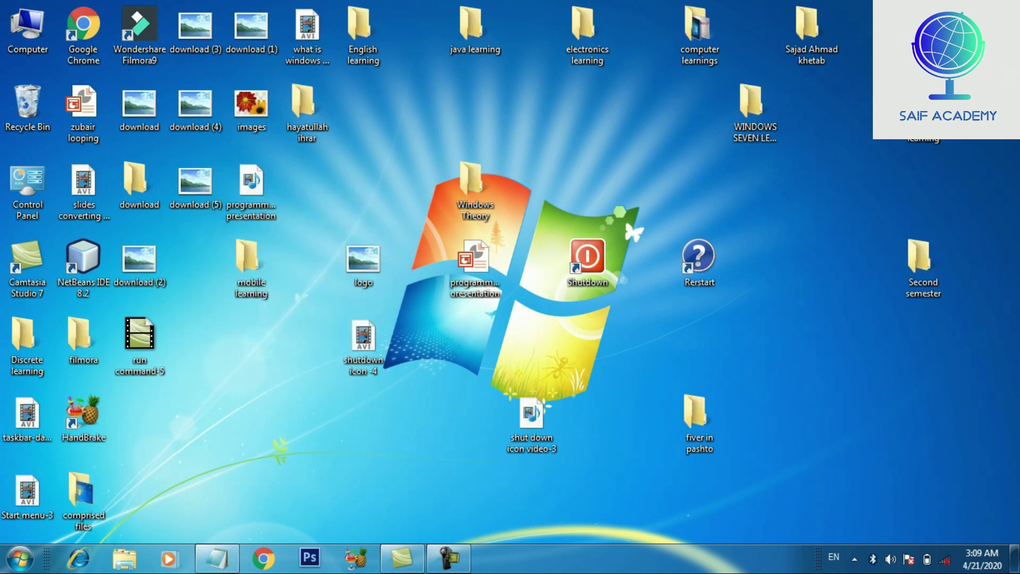
pyautogui.press('super+r')
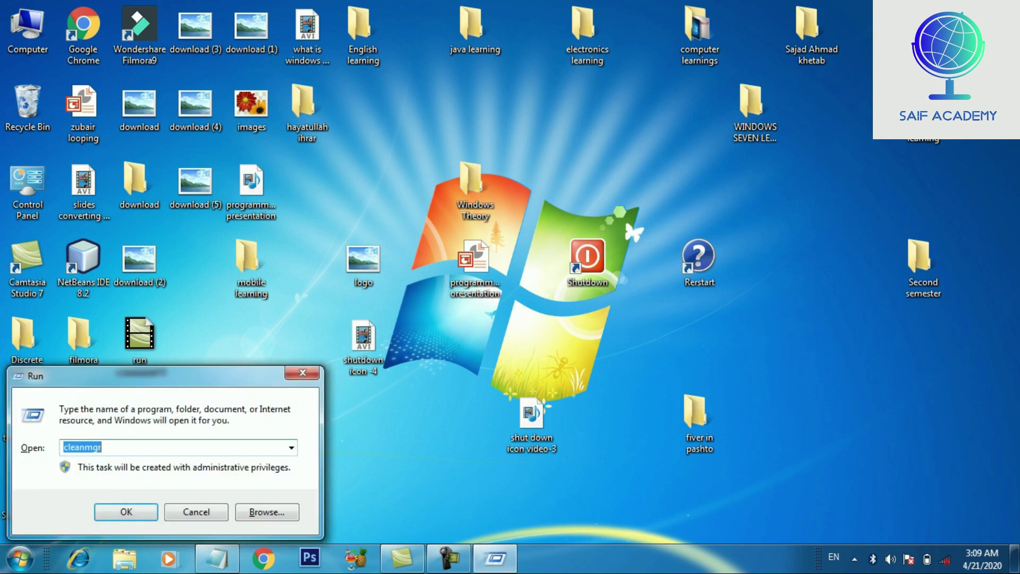
pyautogui.press('BackSpace')
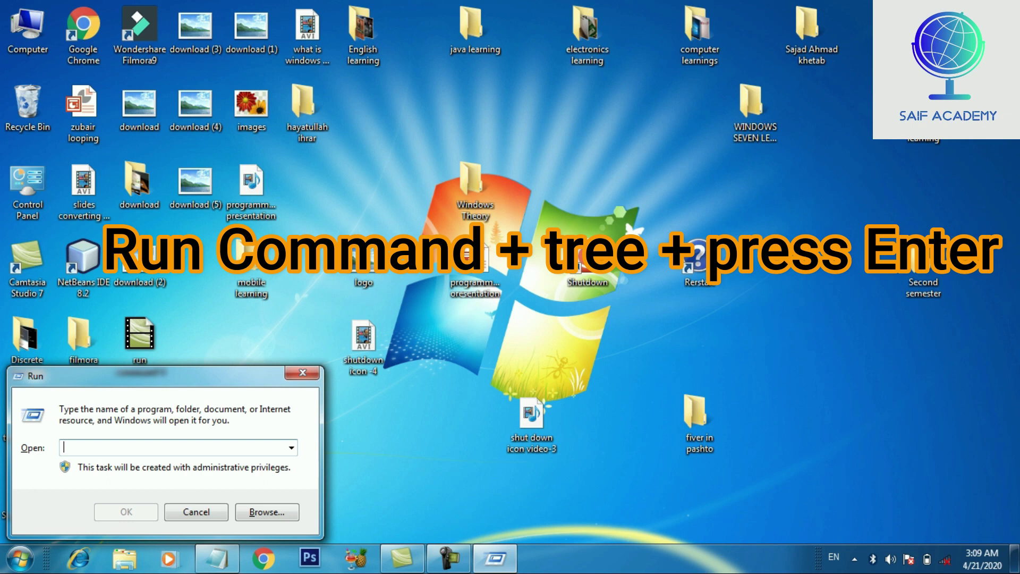
pyautogui.write('tree')
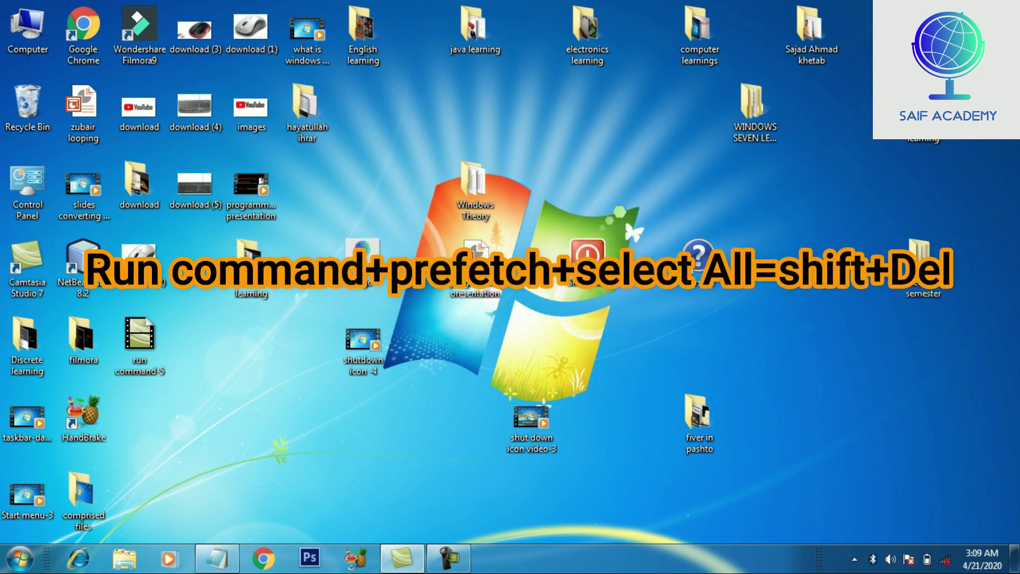
# Open C:\Windows\Prefetch via the prefetch Run command and scroll through its 142 files
pyautogui.press('super+r')
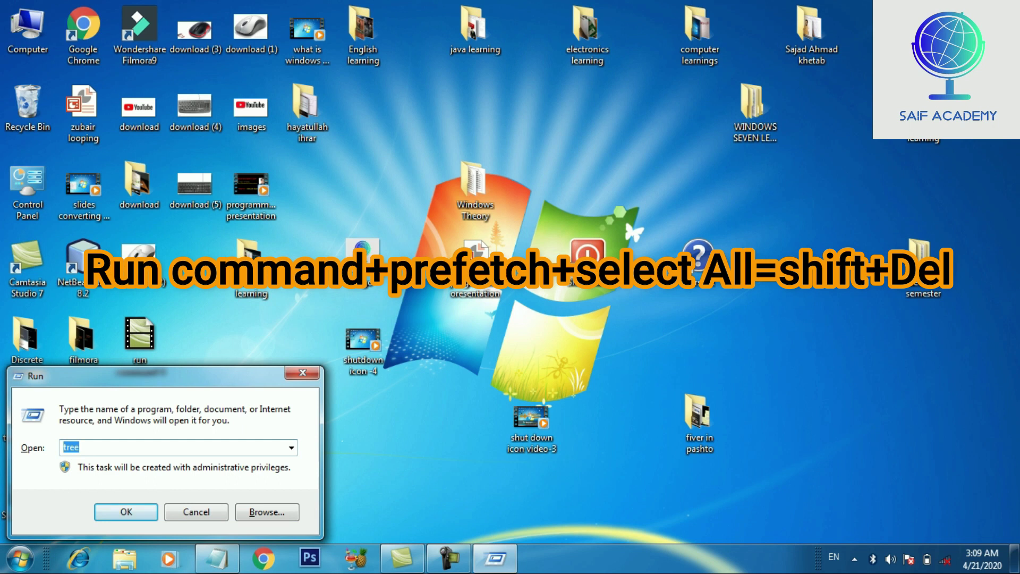
pyautogui.write('prefetch')
pyautogui.press('Return')
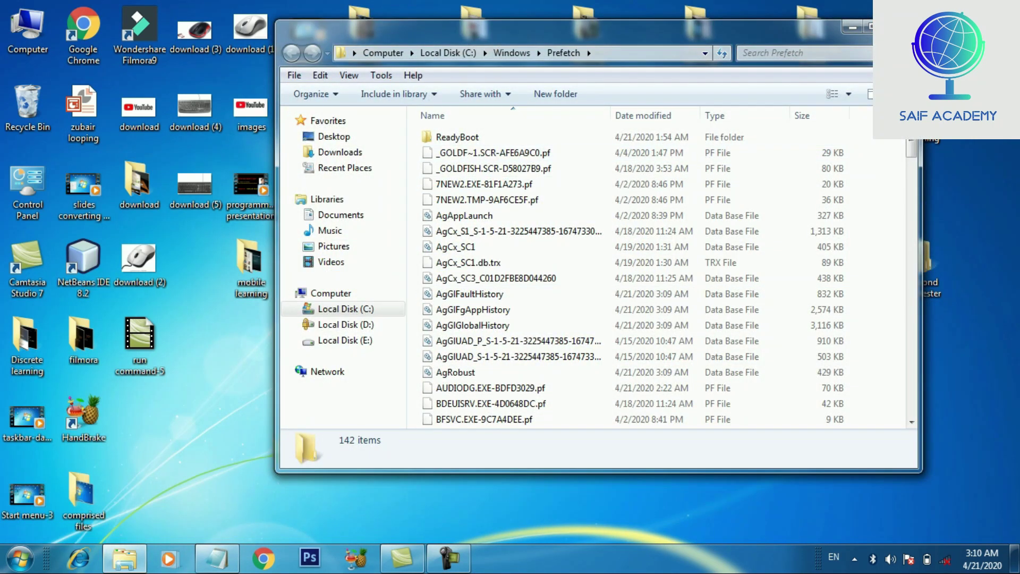
pyautogui.scroll(-20, 584, 277)
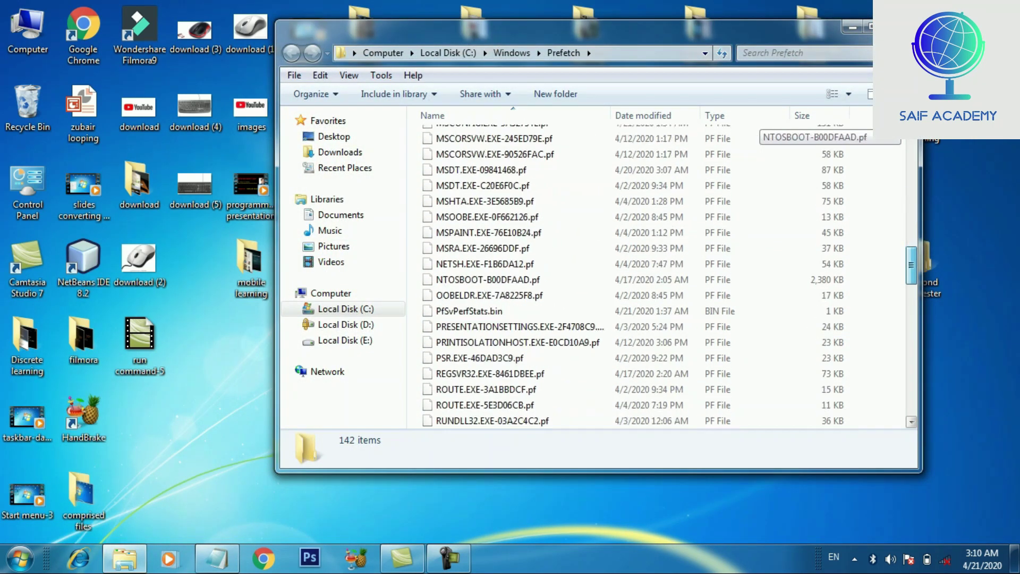
pyautogui.scroll(20, 584, 277)
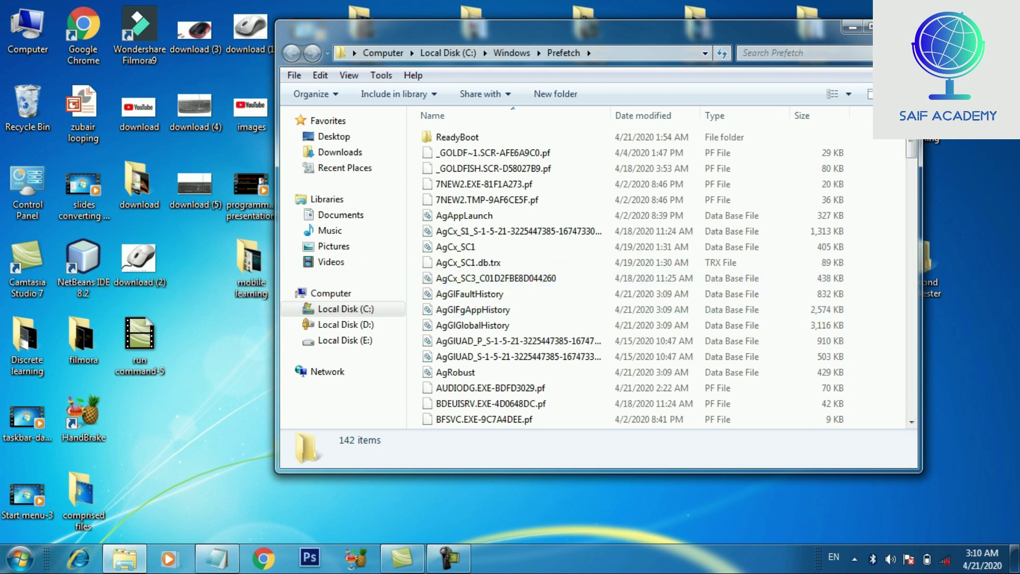
pyautogui.press('super+r')
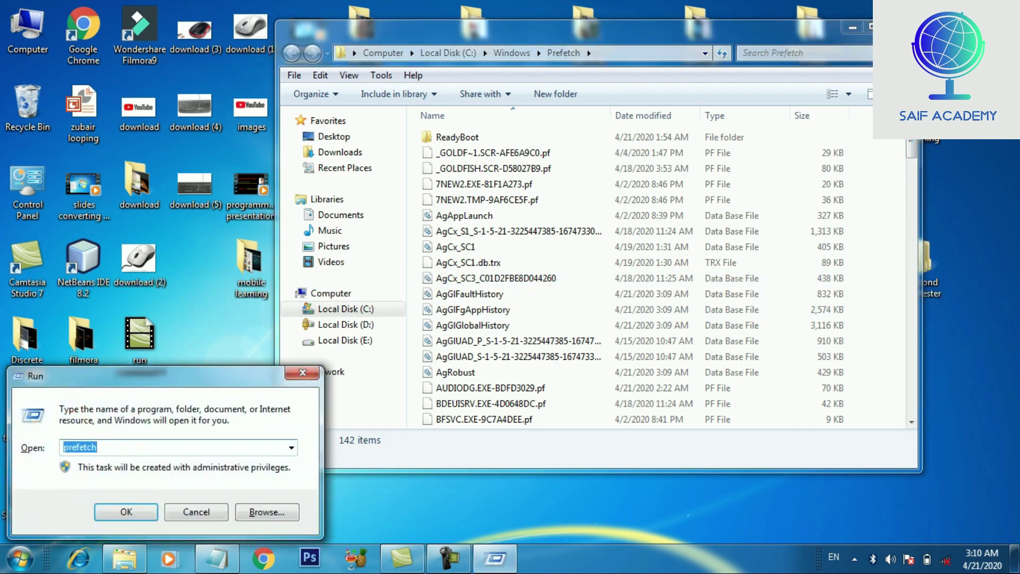
# Launch the On-Screen Keyboard with osk, toggle Shift, then close it
pyautogui.press('BackSpace')
pyautogui.write('s')
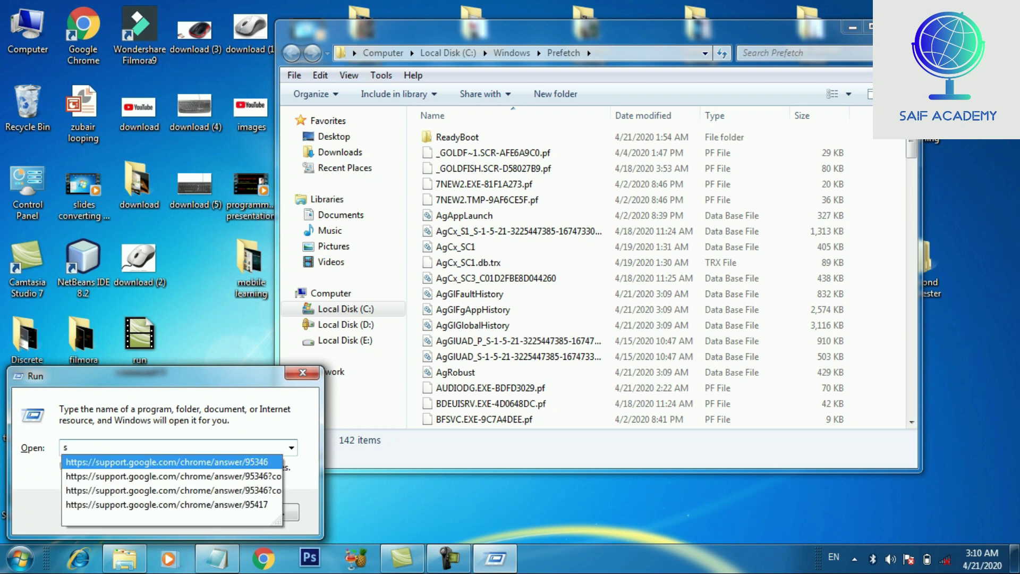
pyautogui.press('BackSpace')
pyautogui.write('osk')
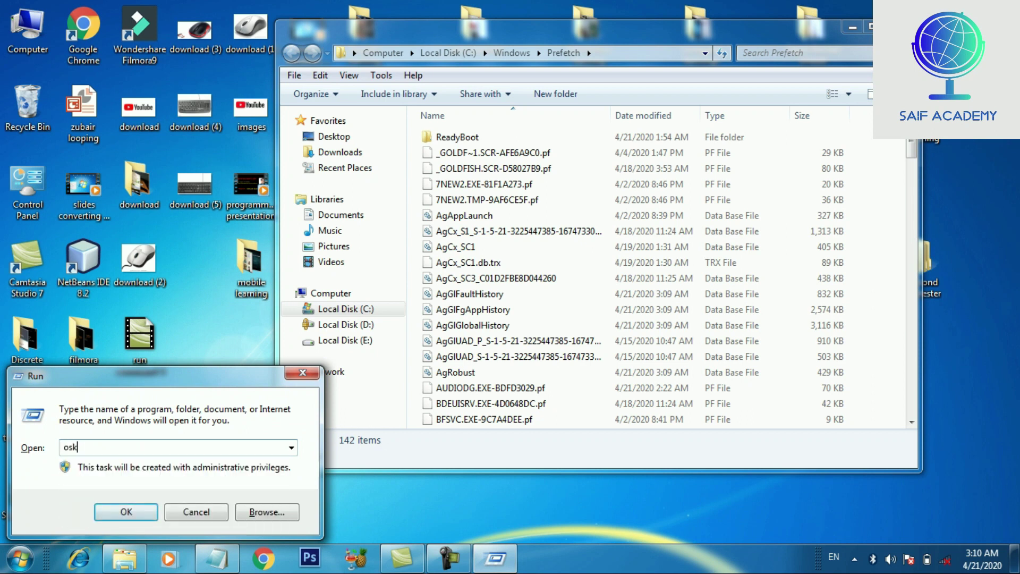
pyautogui.press('Return')
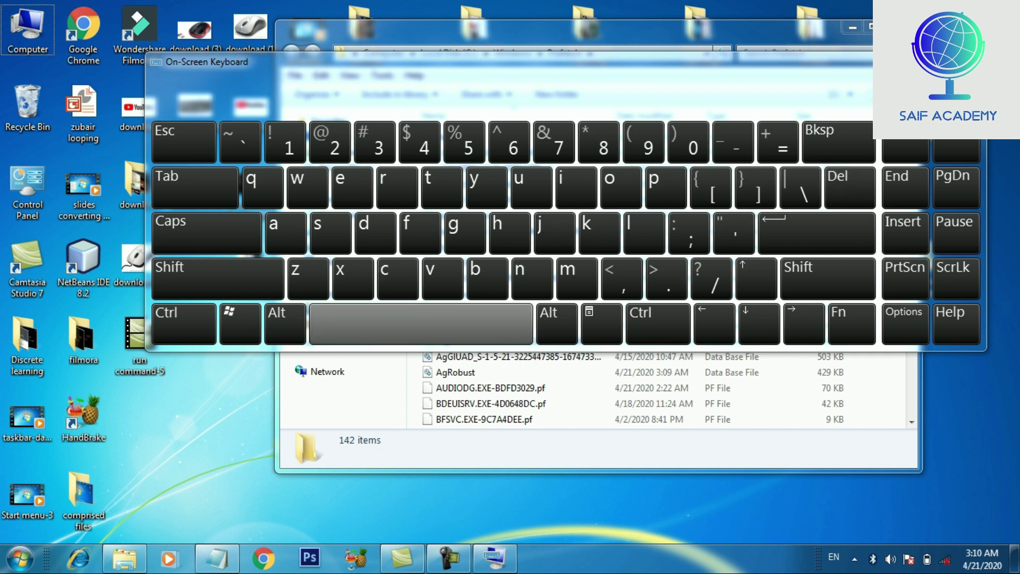
pyautogui.press('shift')
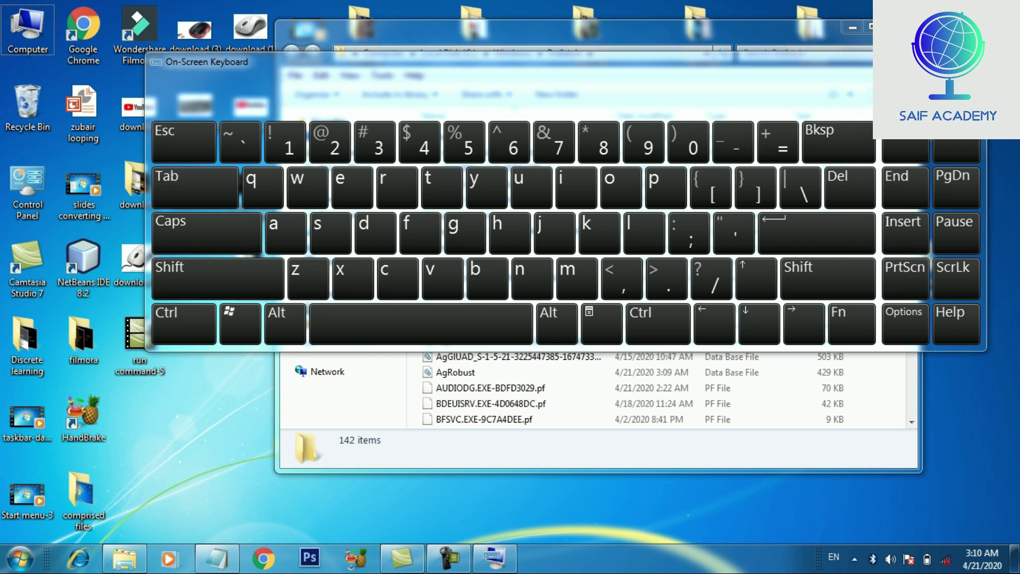
pyautogui.hotkey('alt', 'F4')
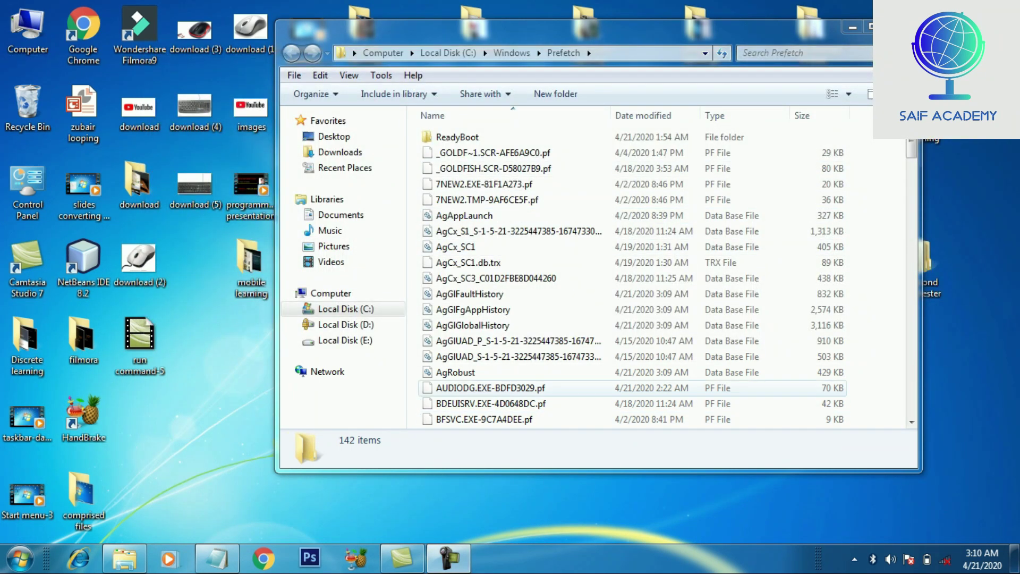
# Select all 142 Prefetch files and permanently delete them with Shift+Delete
pyautogui.scroll(-5, 633, 276)
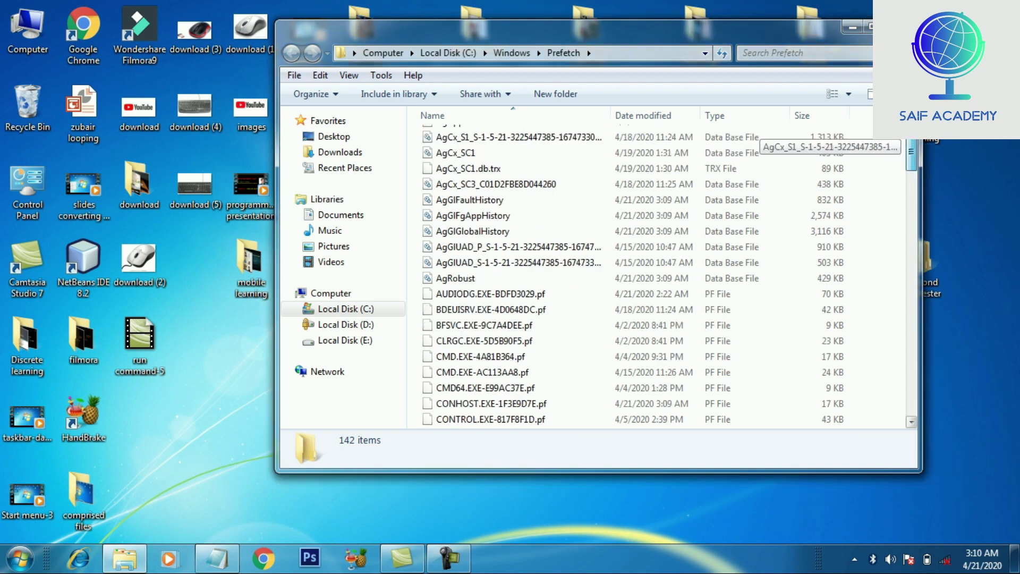
pyautogui.hotkey('ctrl', 'a')
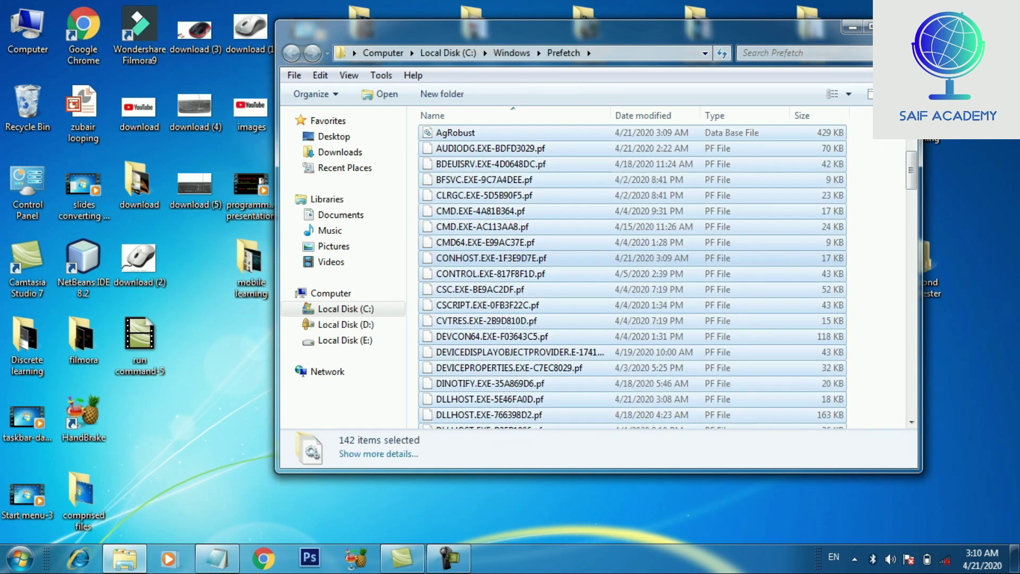
pyautogui.hotkey('shift', 'Delete')
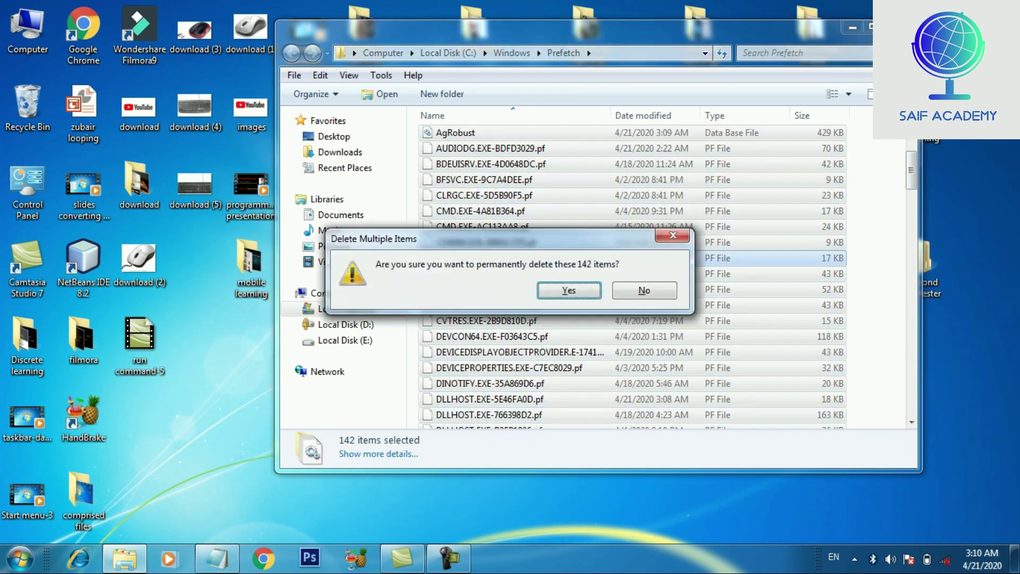
pyautogui.press('Return')
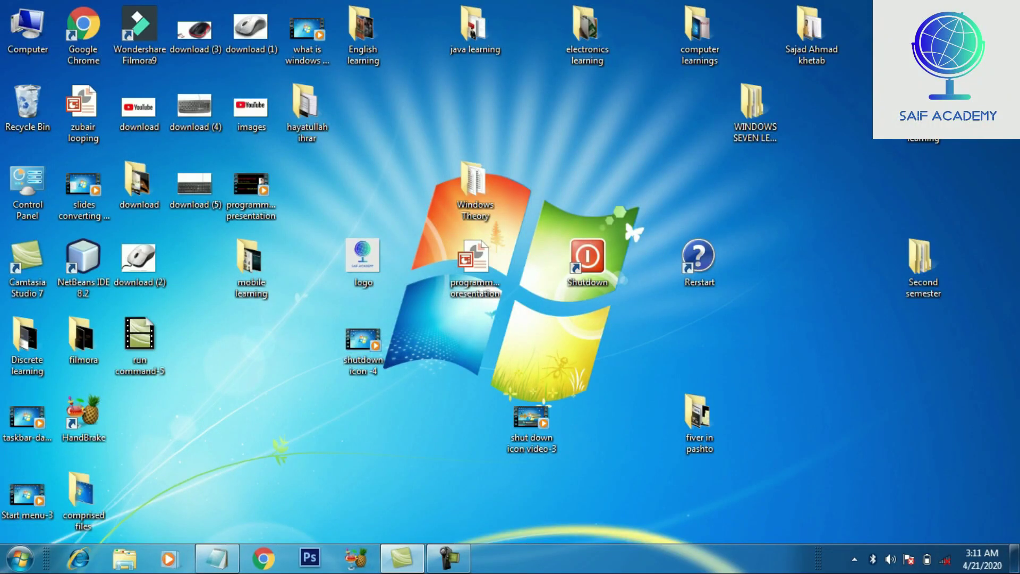
# Run %temp% to open the user's Temp folder listing 184 items
pyautogui.press('super+r')
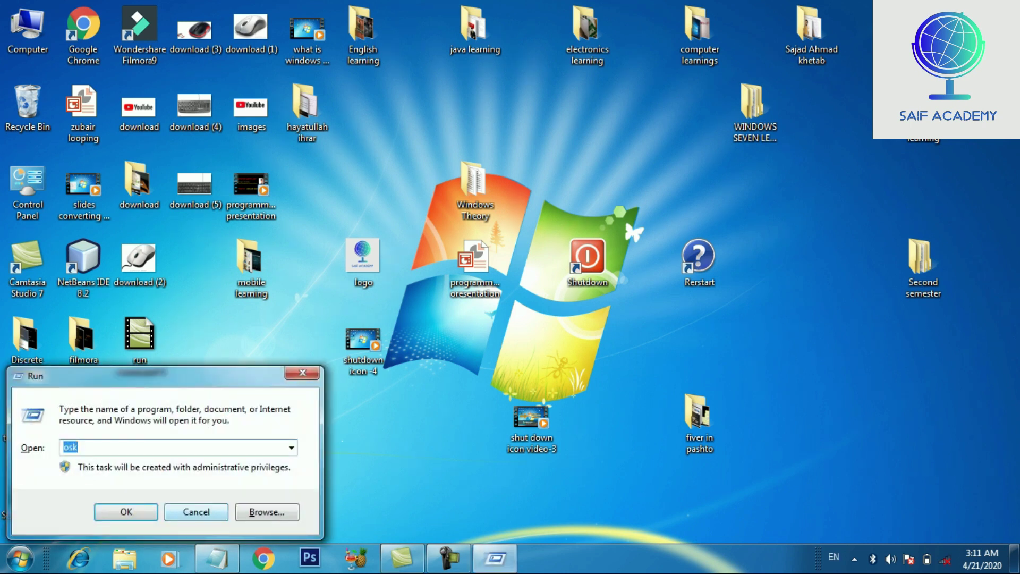
pyautogui.press('BackSpace')
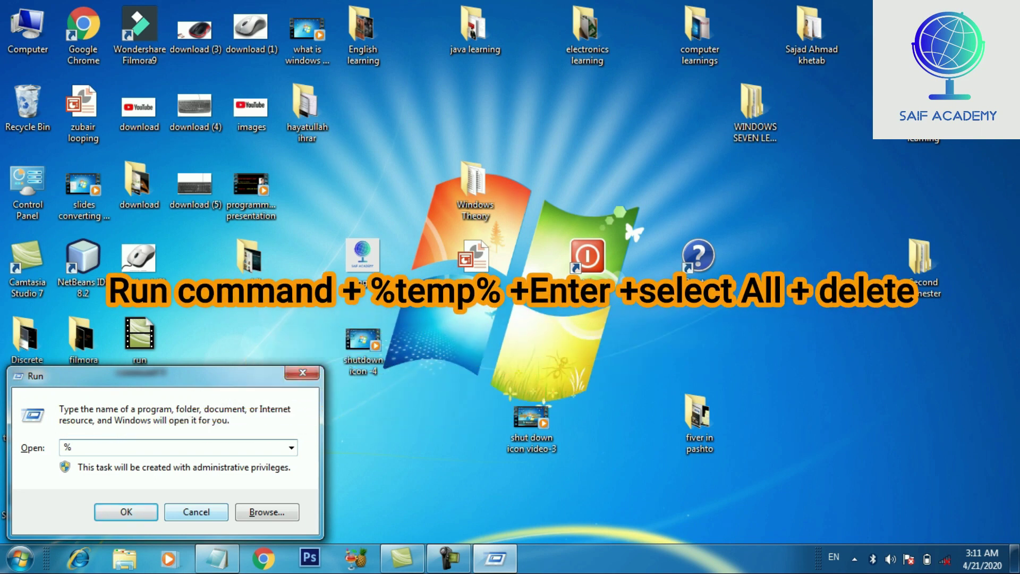
pyautogui.press('BackSpace')
pyautogui.write('4')
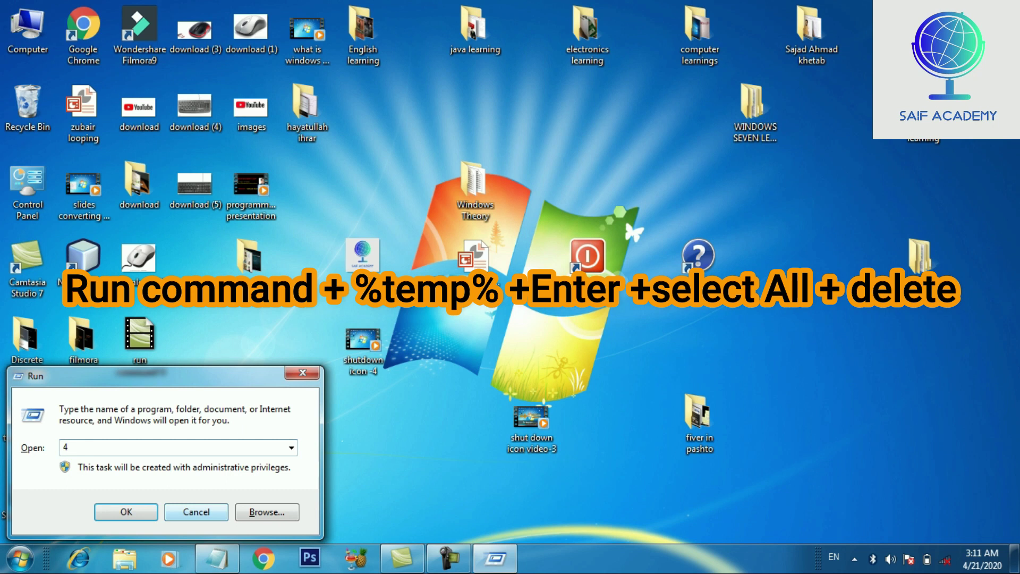
pyautogui.press('BackSpace')
pyautogui.write('5')
pyautogui.press('BackSpace')
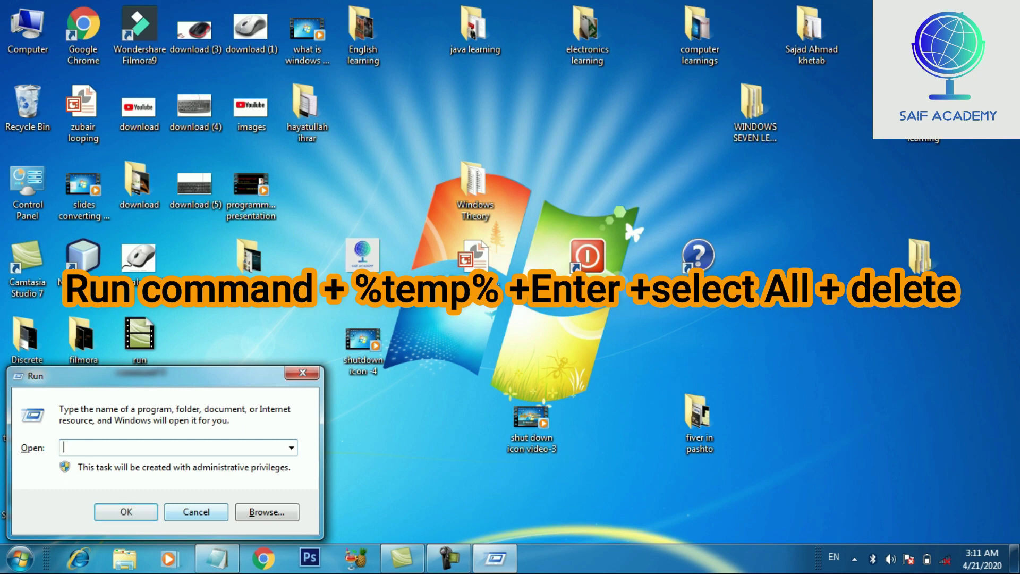
pyautogui.write('%temp')
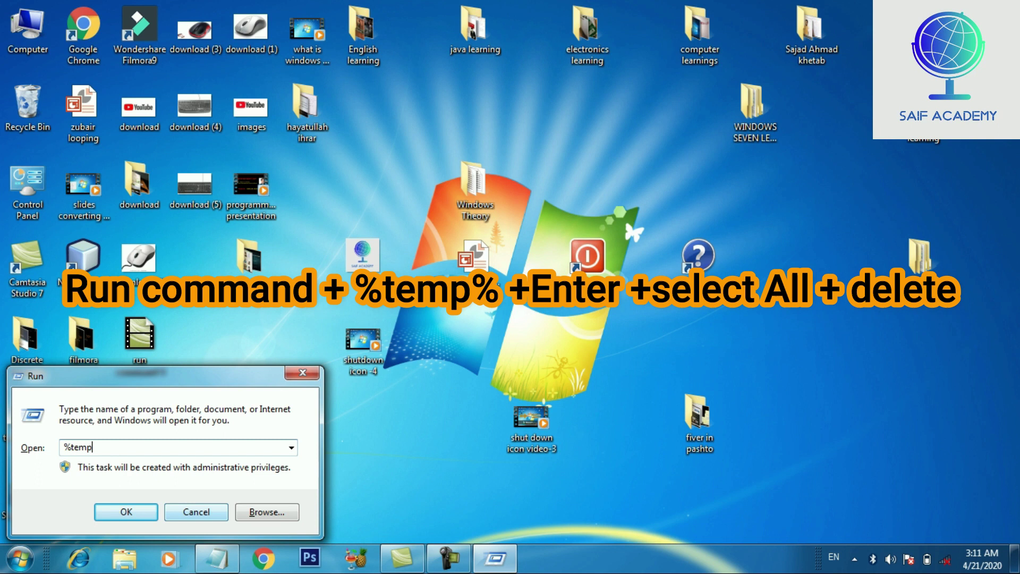
pyautogui.write('%')
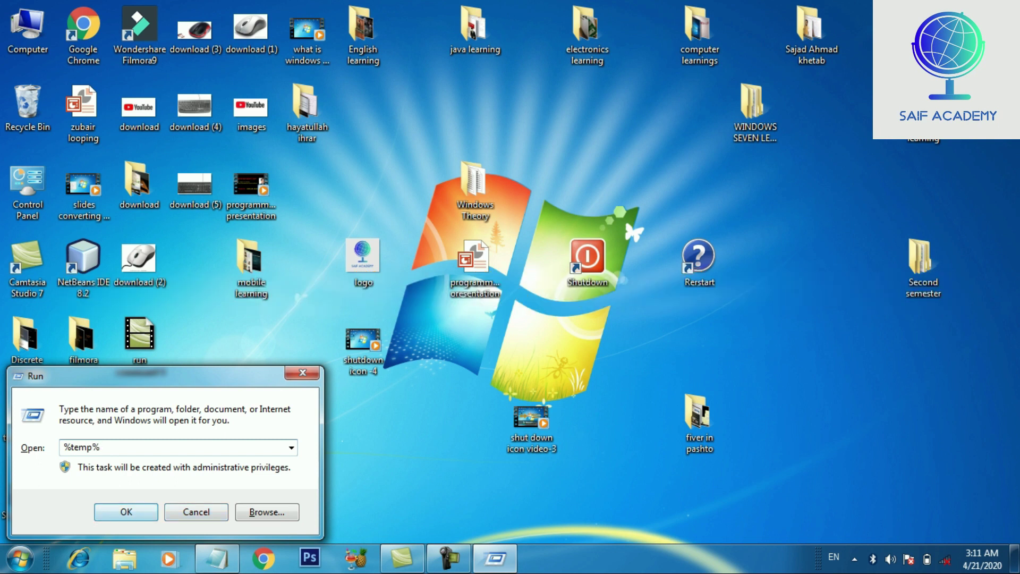
pyautogui.press('Return')
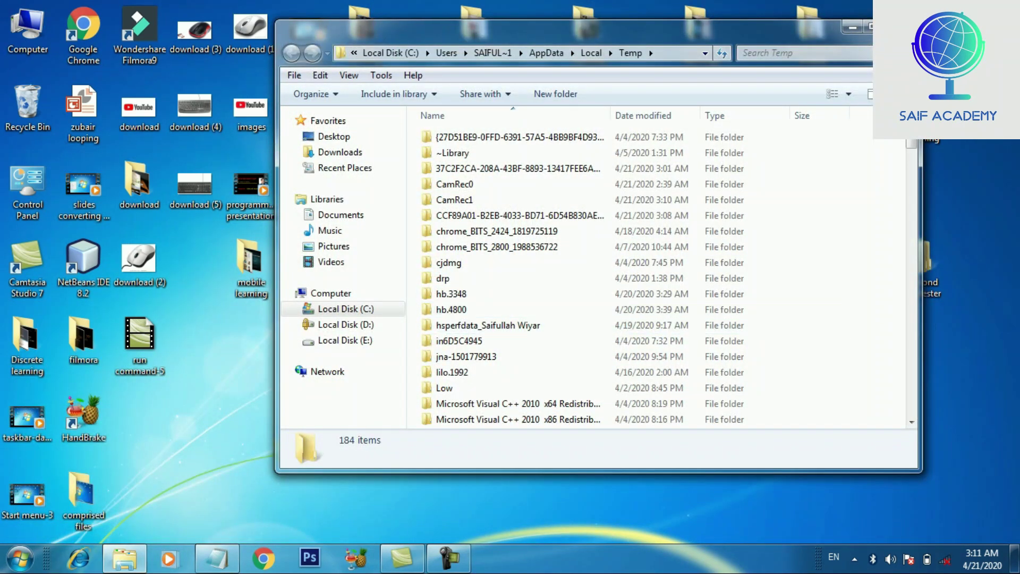
# Select all 184 Temp items and move them to the Recycle Bin
pyautogui.hotkey('ctrl', 'a')
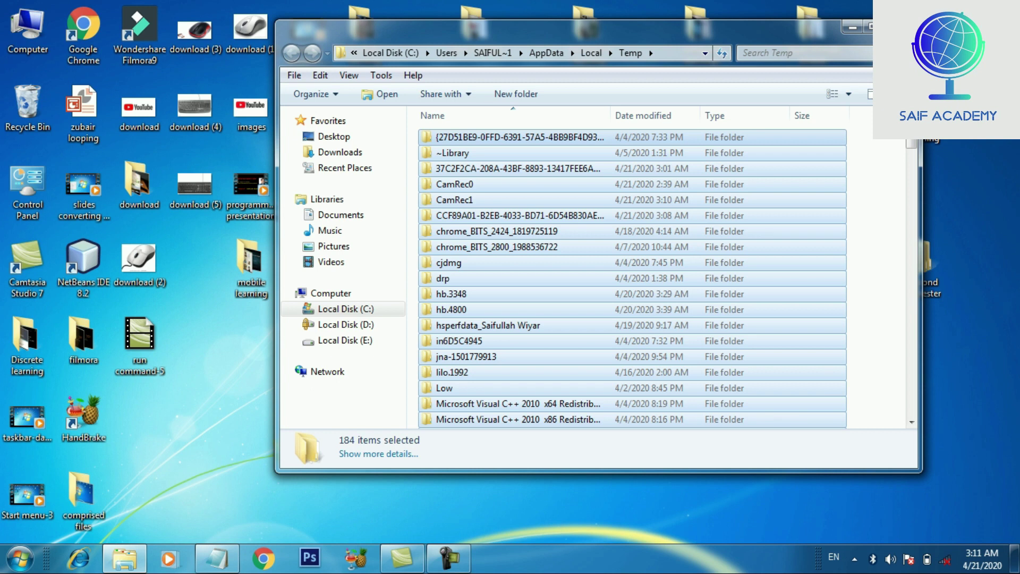
pyautogui.press('Delete')
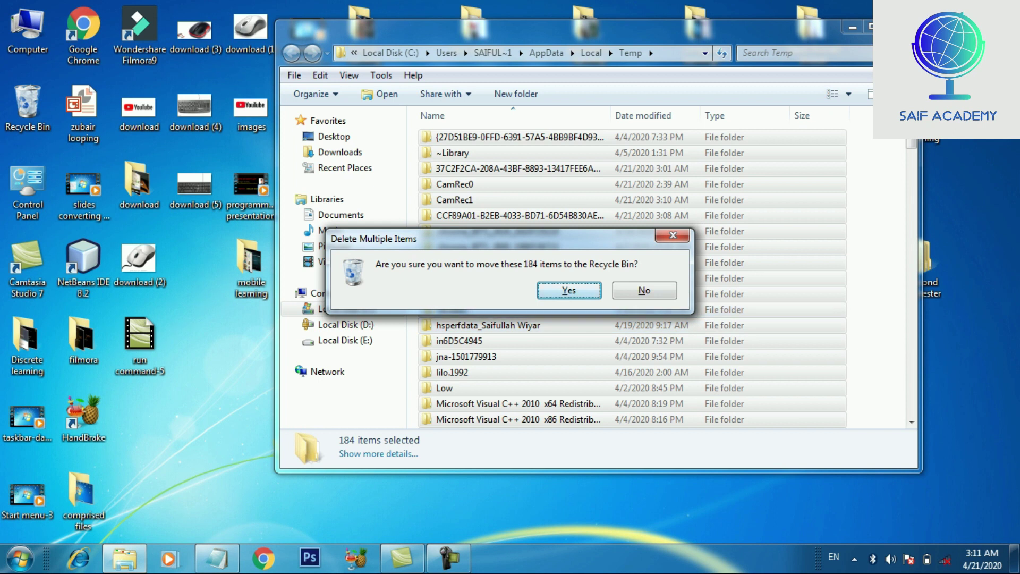
pyautogui.press('Return')
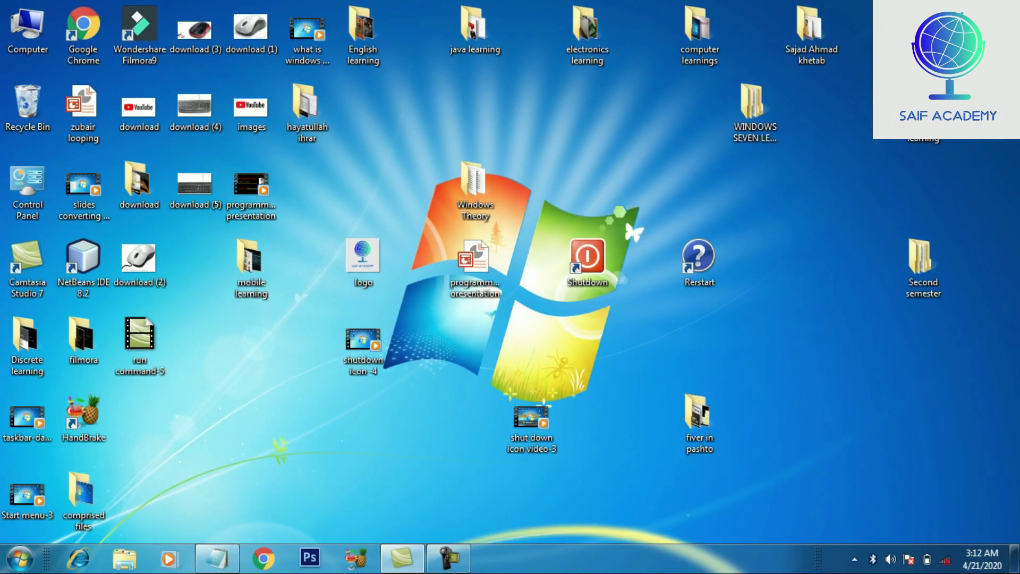
# Refresh the desktop, then run recent and select all 11 shortcuts in the Recent folder
pyautogui.rightClick(790, 294)
pyautogui.click(829, 337)
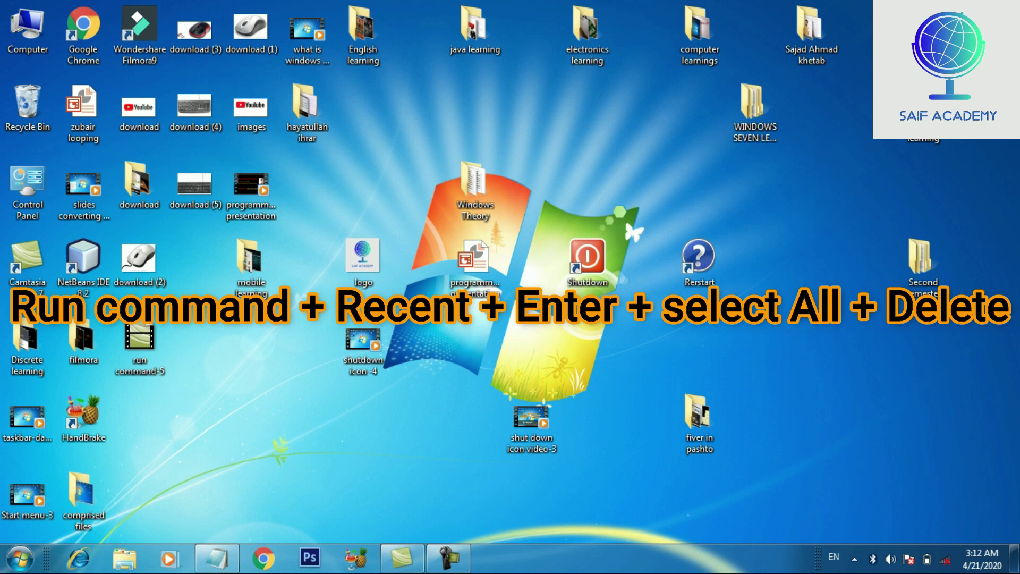
pyautogui.press('super+r')
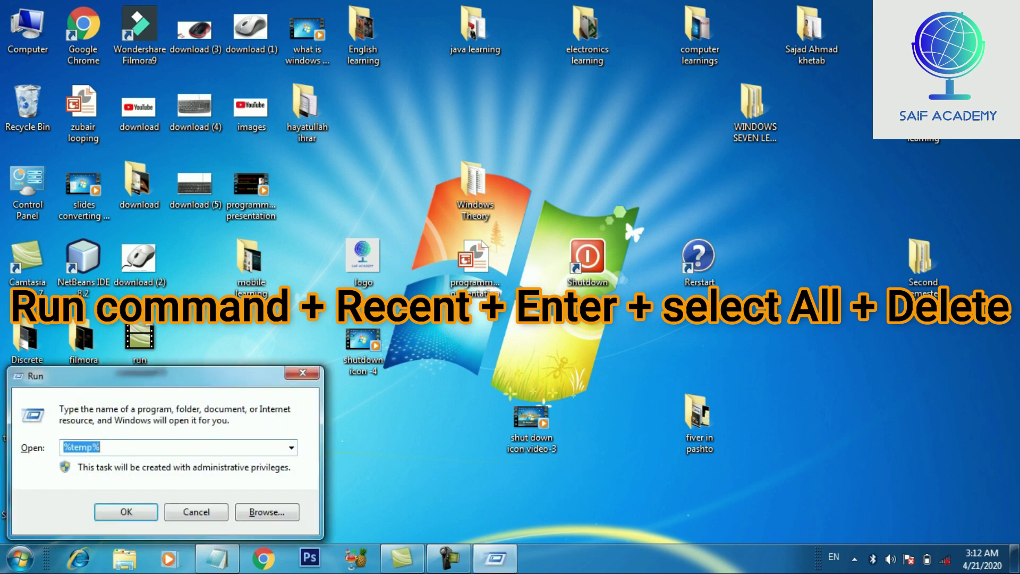
pyautogui.press('BackSpace')
pyautogui.write('recew')
pyautogui.press('BackSpace')
pyautogui.write('nt')
pyautogui.press('Return')
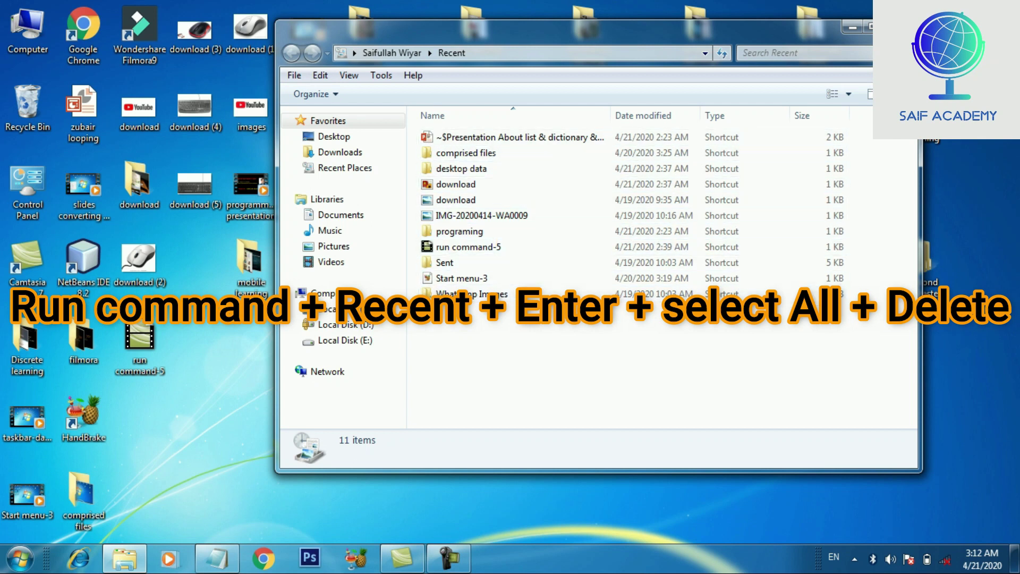
pyautogui.hotkey('ctrl', 'a')
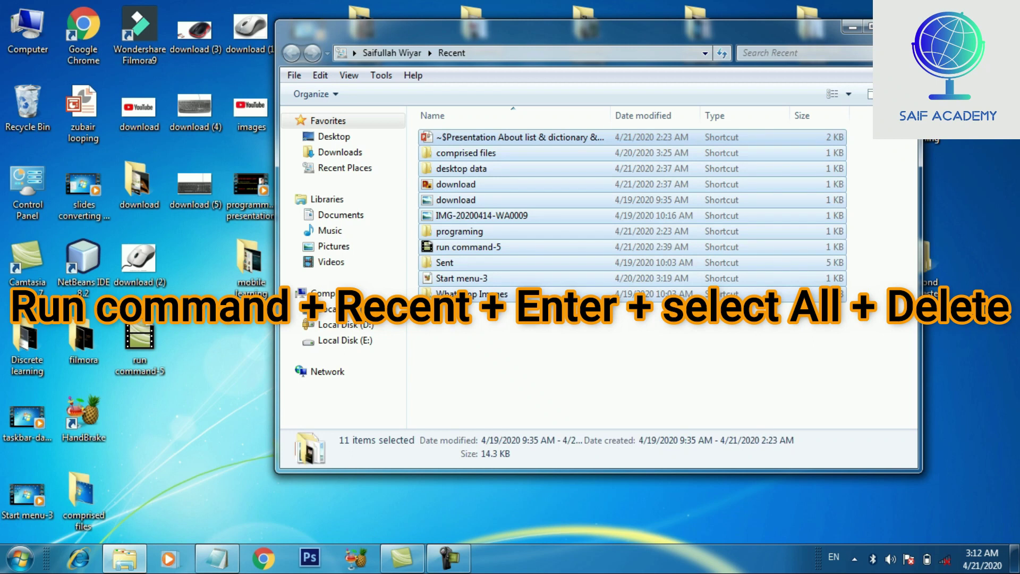